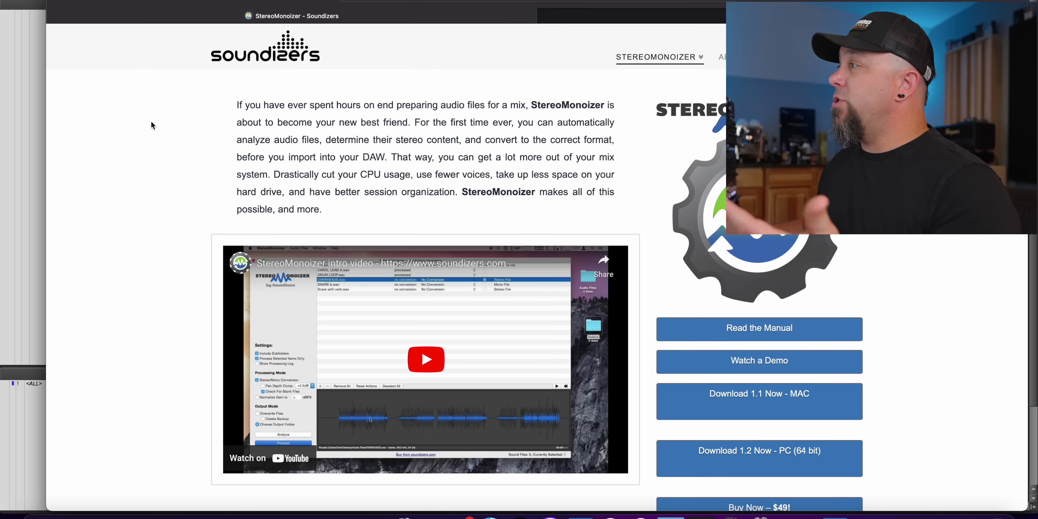
scroll(151, 122, down, 8)
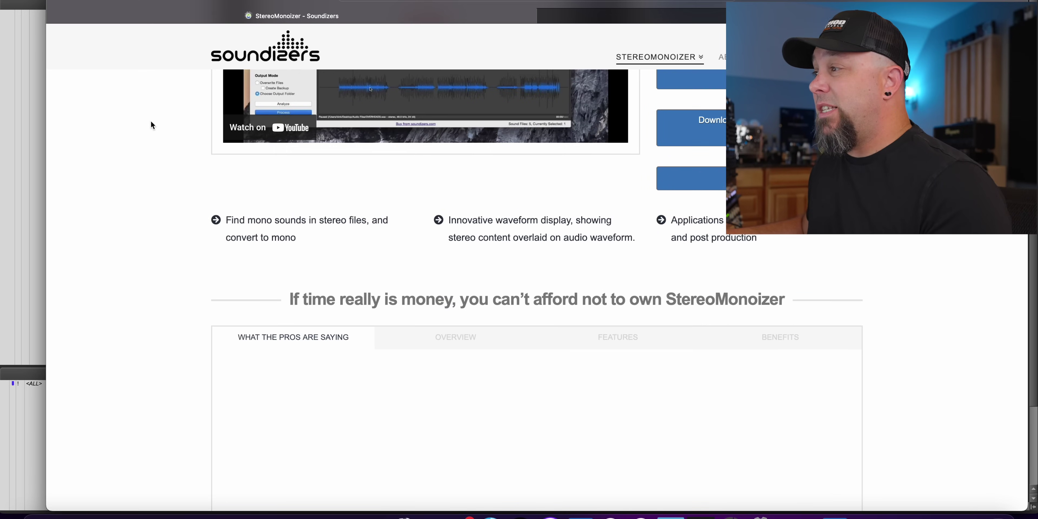
scroll(151, 126, up, 7)
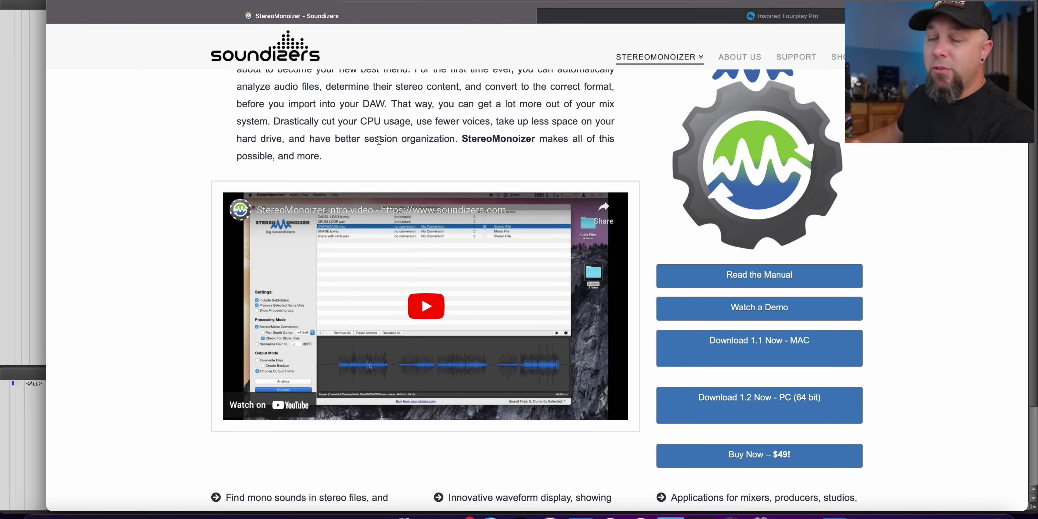
scroll(160, 163, up, 3)
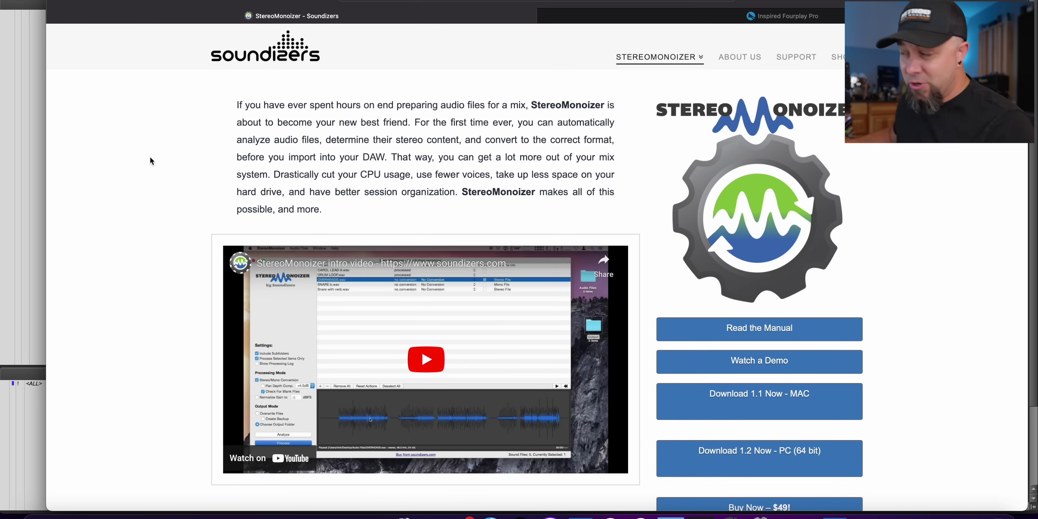
scroll(165, 149, down, 5)
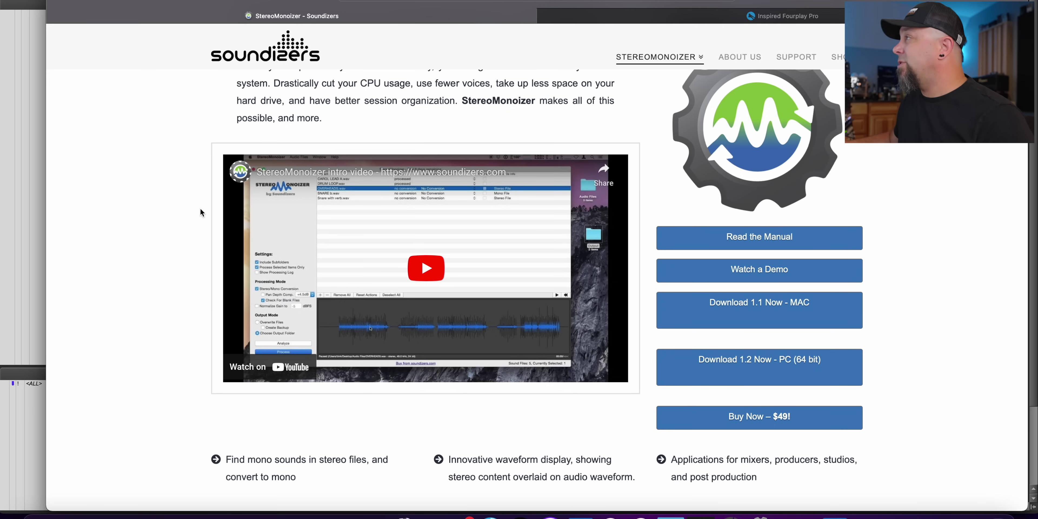
scroll(197, 206, up, 5)
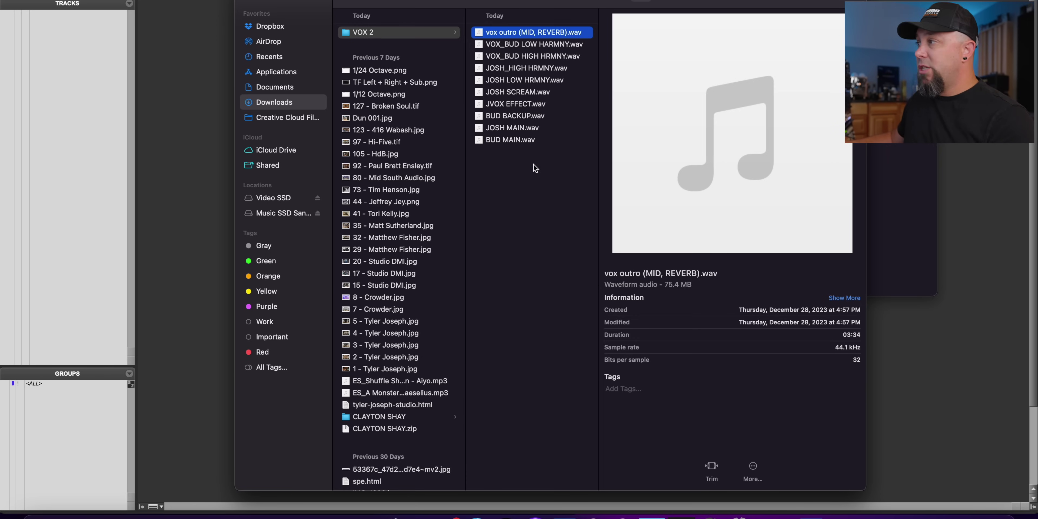
- Return to the empty Pro Tools session
key(super+Tab)
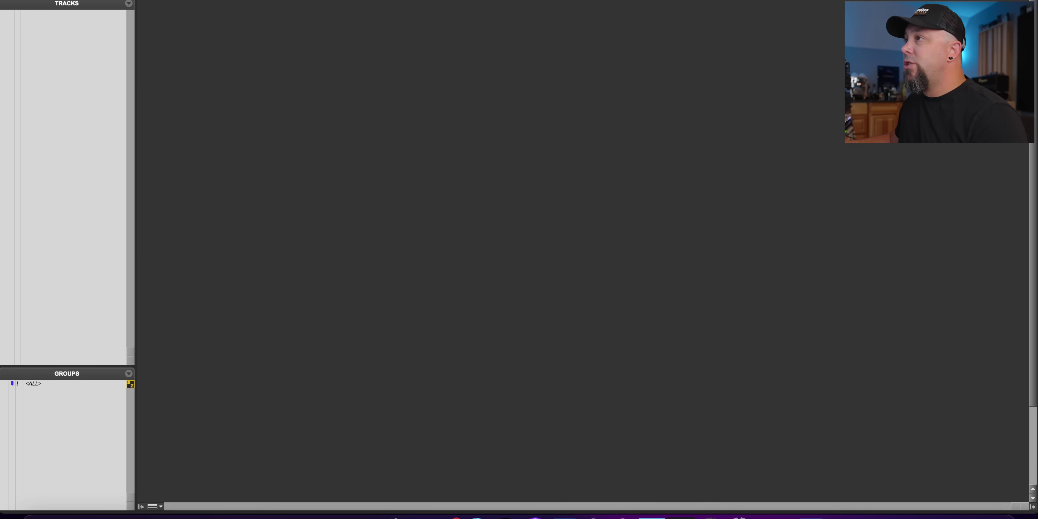
- In the audio import browser, select all ten WAV stems in Downloads > VOX 2
click(72, 0)
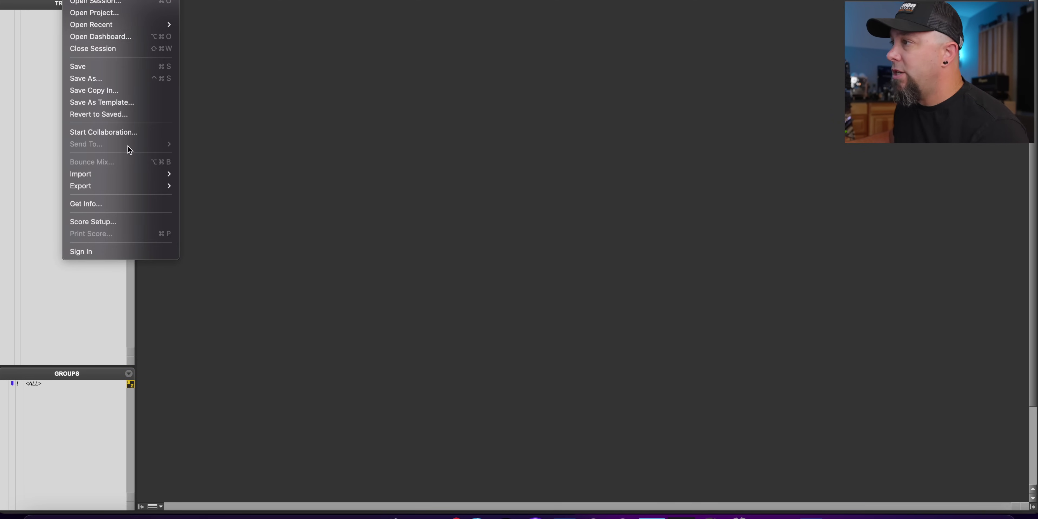
mouse_move(116, 174)
click(219, 191)
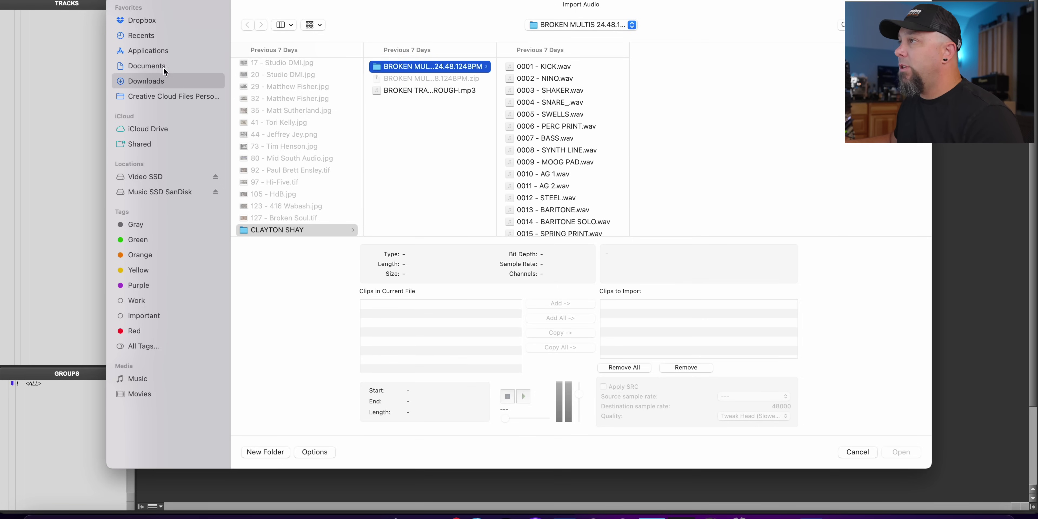
click(164, 83)
scroll(321, 111, down, 1)
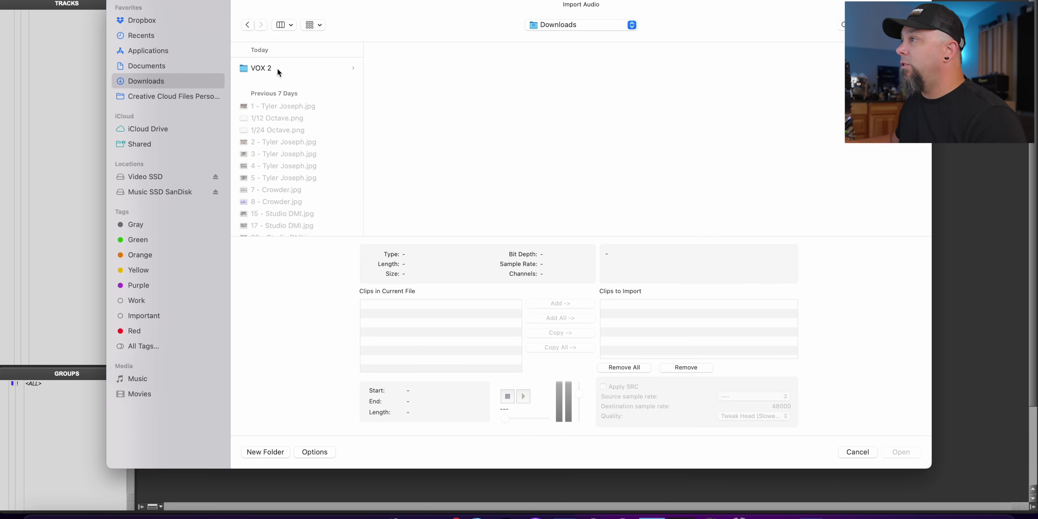
click(278, 69)
click(435, 69)
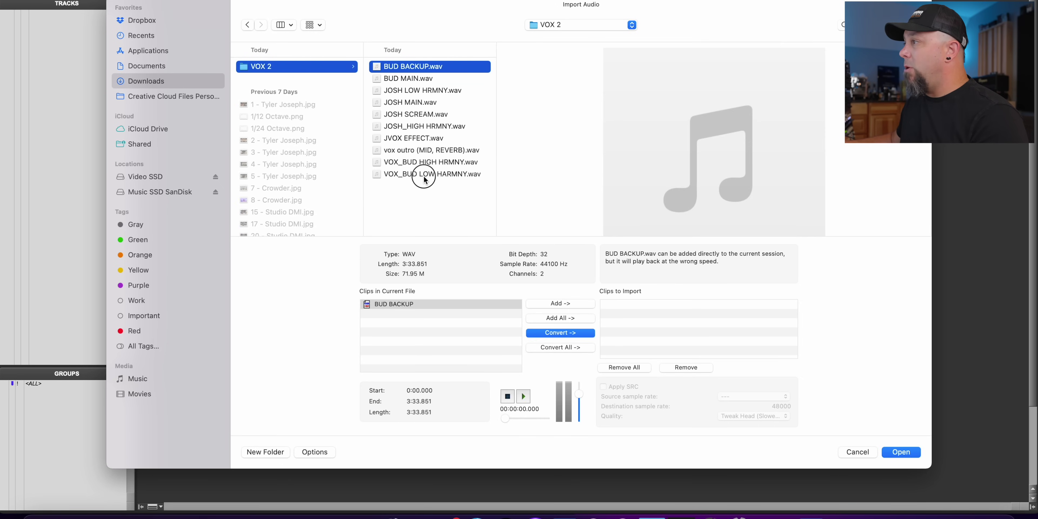
shift+click(426, 175)
- Convert the stems into the session's Audio Files folder and place them on new tracks
click(562, 333)
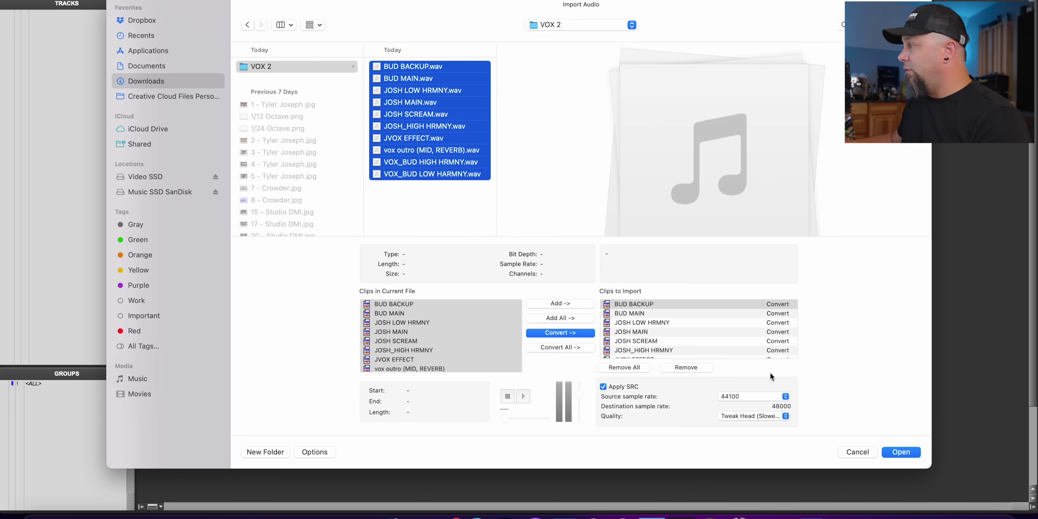
click(899, 453)
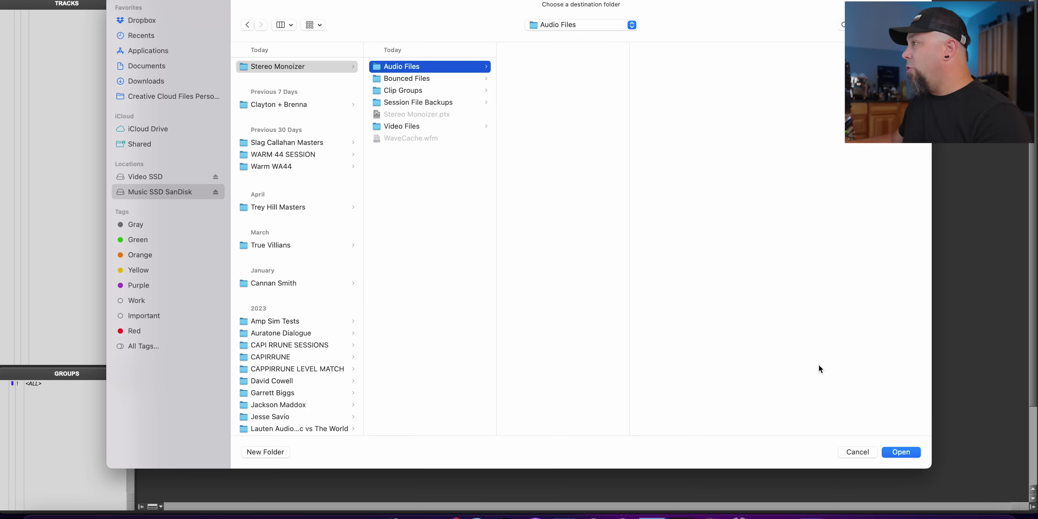
click(915, 453)
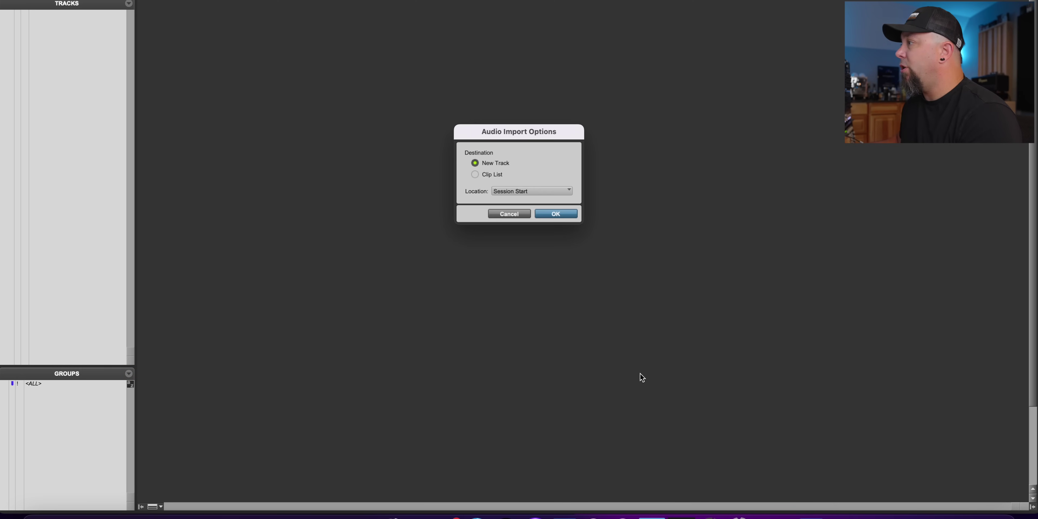
key(Return)
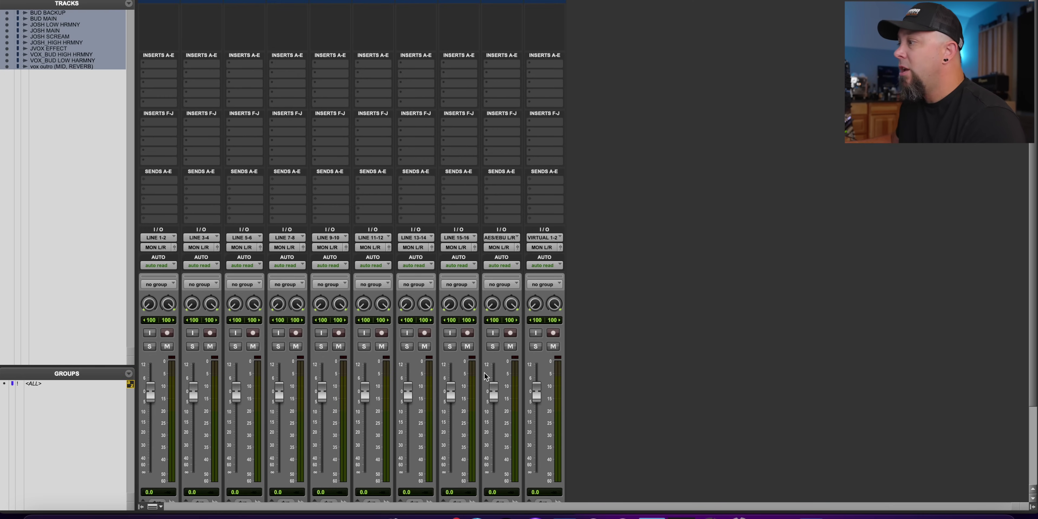
scroll(484, 372, down, 3)
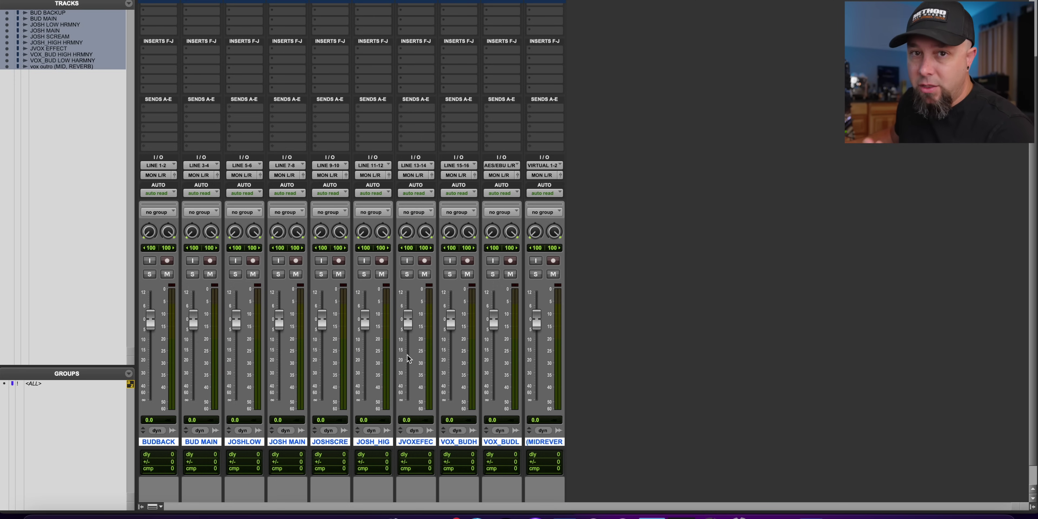
- Close the Stereo Monoizer session without saving changes
click(76, 0)
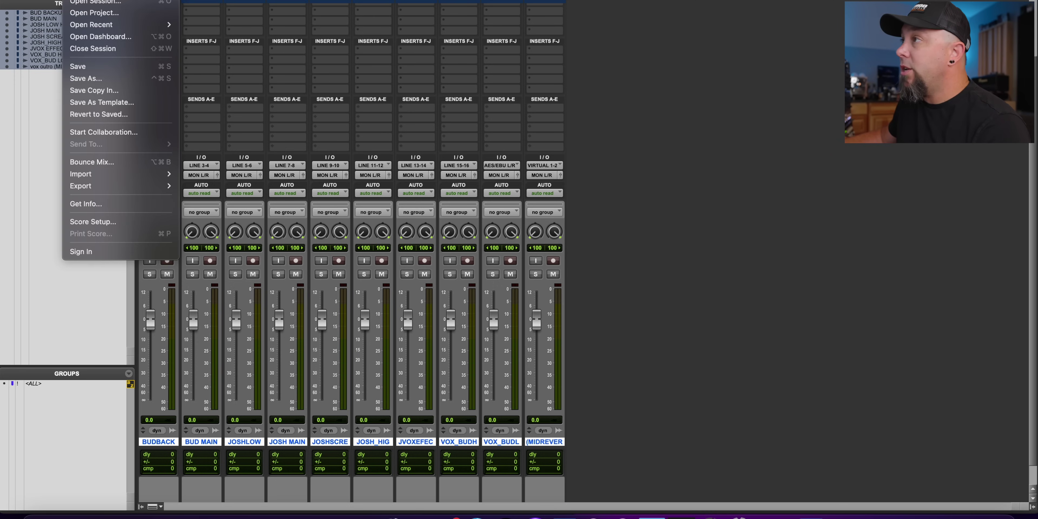
click(92, 48)
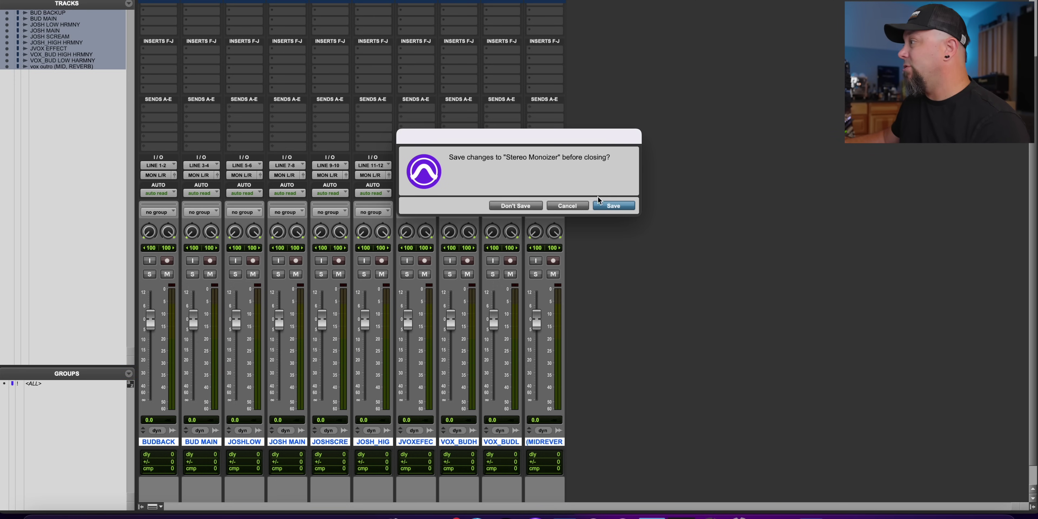
click(532, 205)
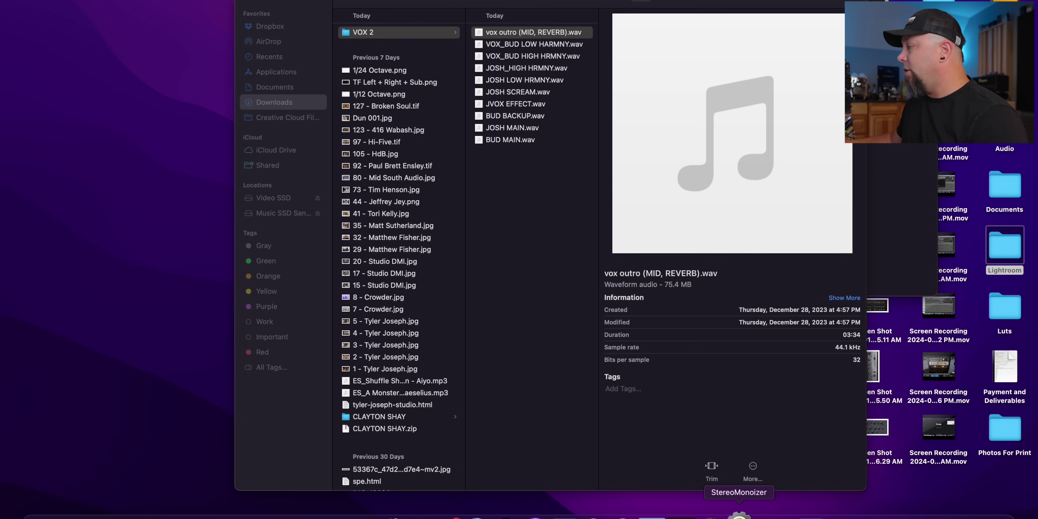
- Launch StereoMonoizer from the Dock and position its window at the top beside the VOX 2 folder
click(738, 515)
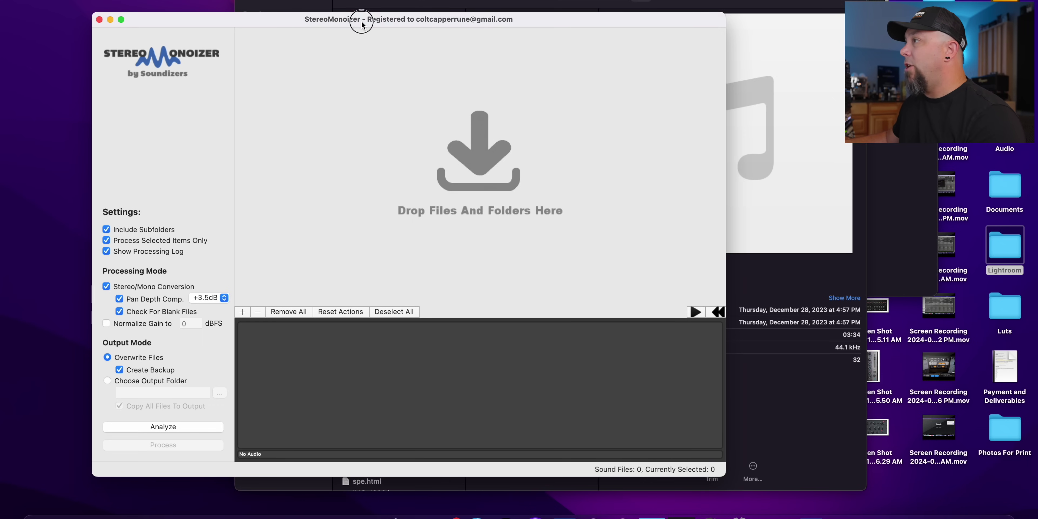
drag(361, 24, 228, 174)
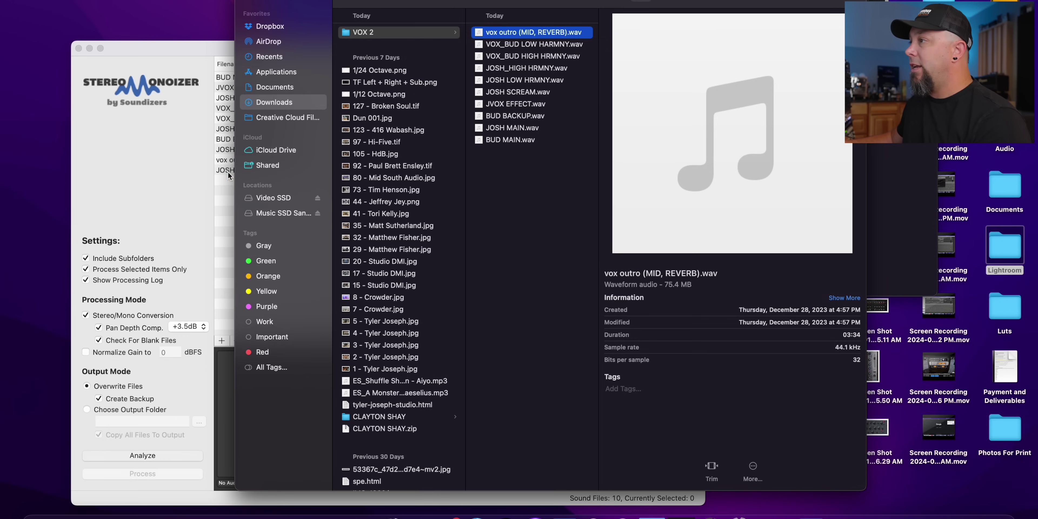
click(182, 47)
drag(319, 49, 351, 5)
- Analyze the ten stems, process them to mono, and dismiss the processing log
click(185, 408)
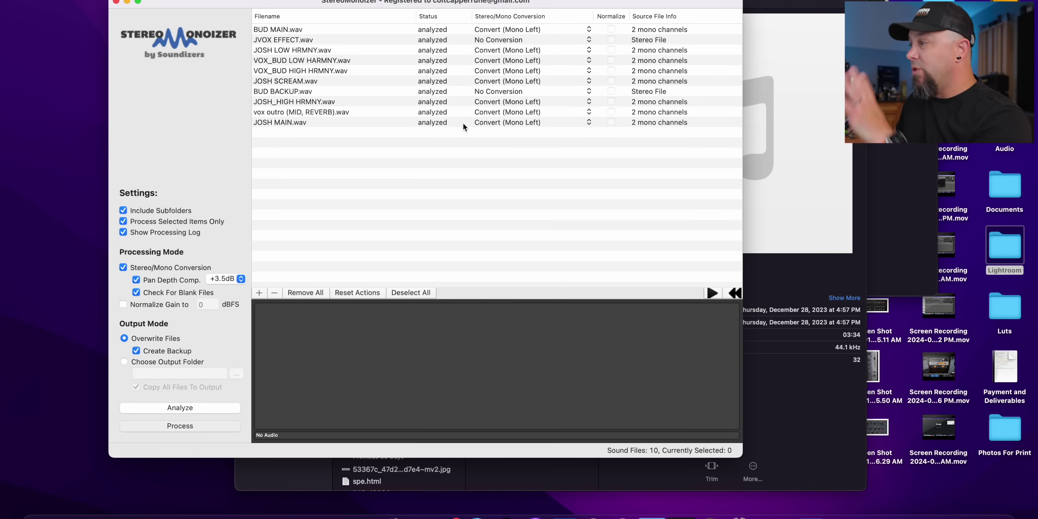
click(184, 427)
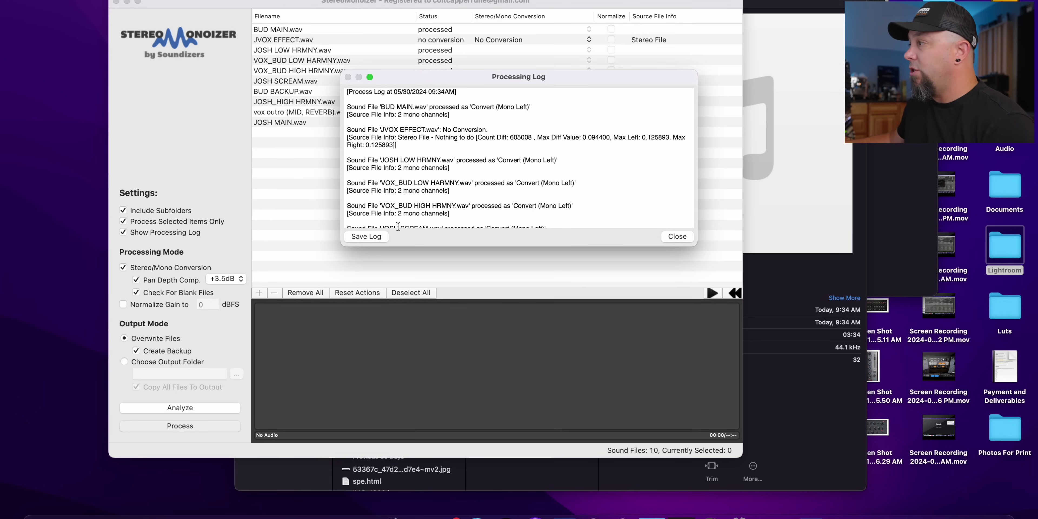
click(678, 238)
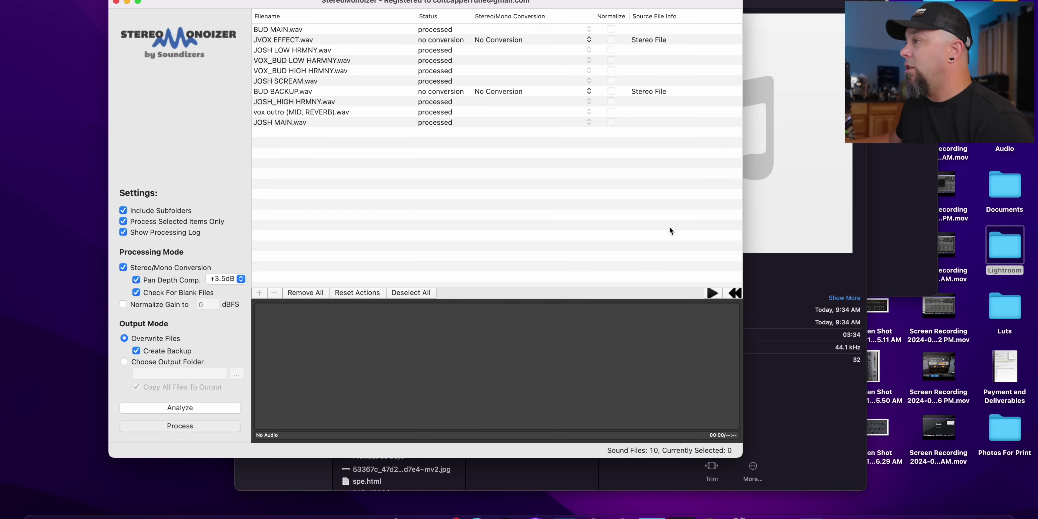
- Minimize StereoMonoizer and view the original stems in the StereoMonoizer Source Files folder
click(126, 2)
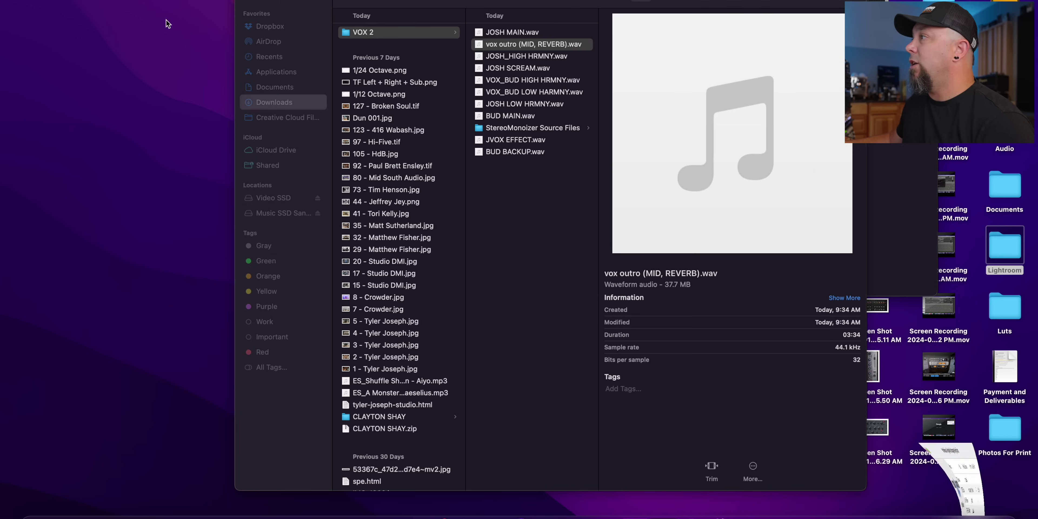
drag(502, 3, 426, 3)
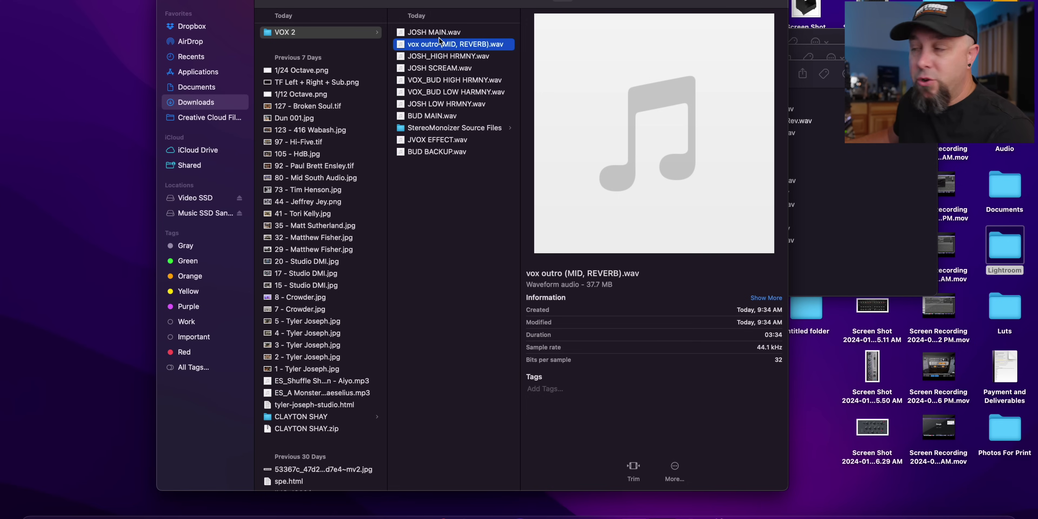
click(405, 128)
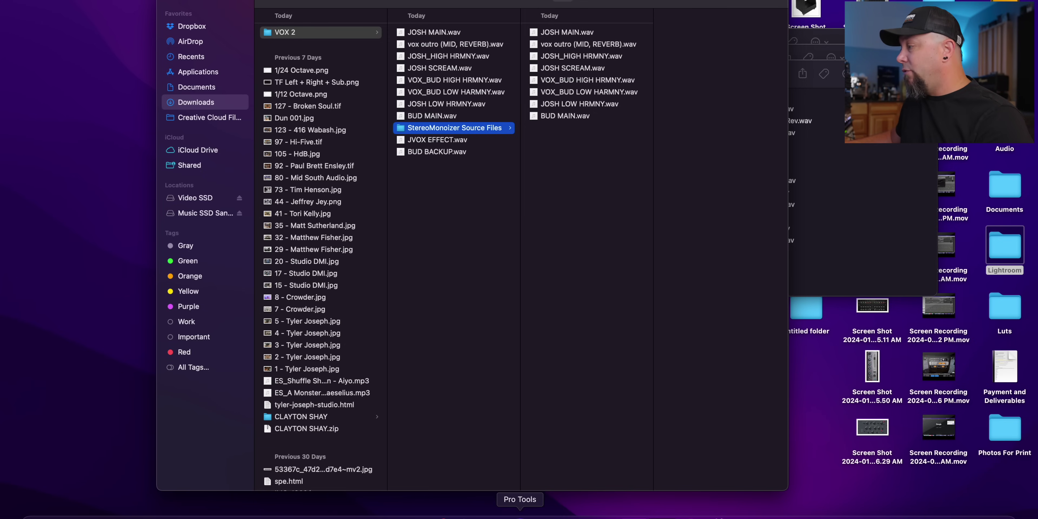
click(520, 516)
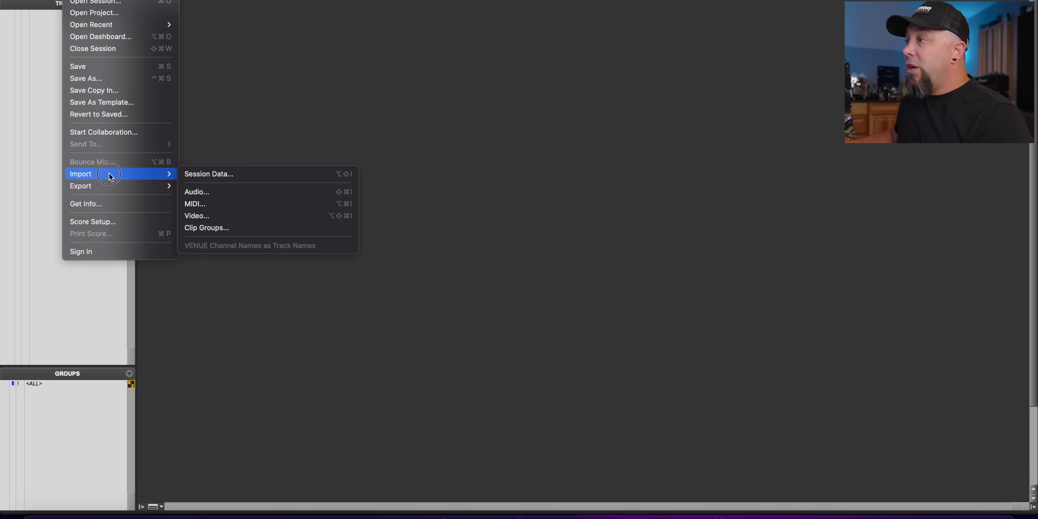
- Select BUD BACKUP through JVOX EFFECT plus the vox outro and two VOX_BUD harmony WAVs for import
click(228, 193)
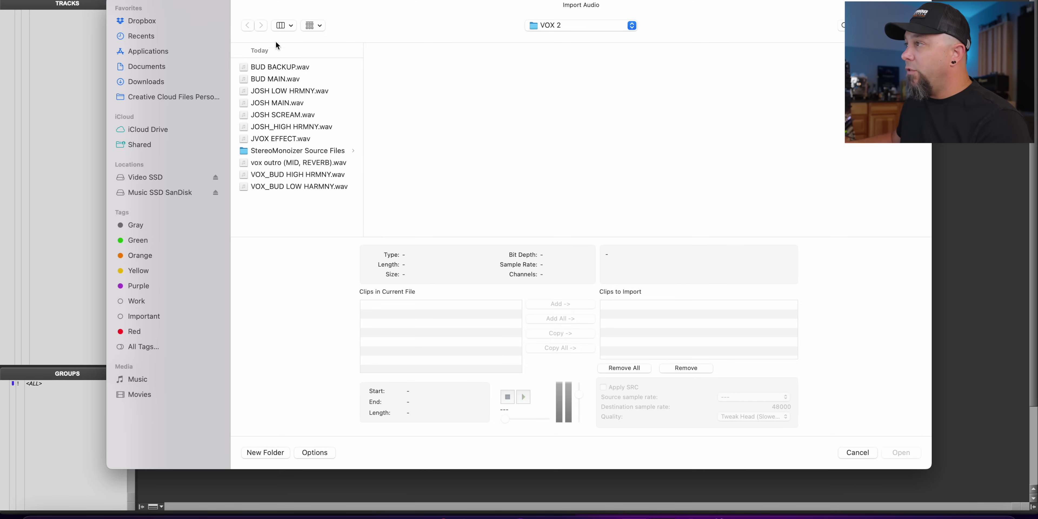
click(291, 67)
shift+click(289, 139)
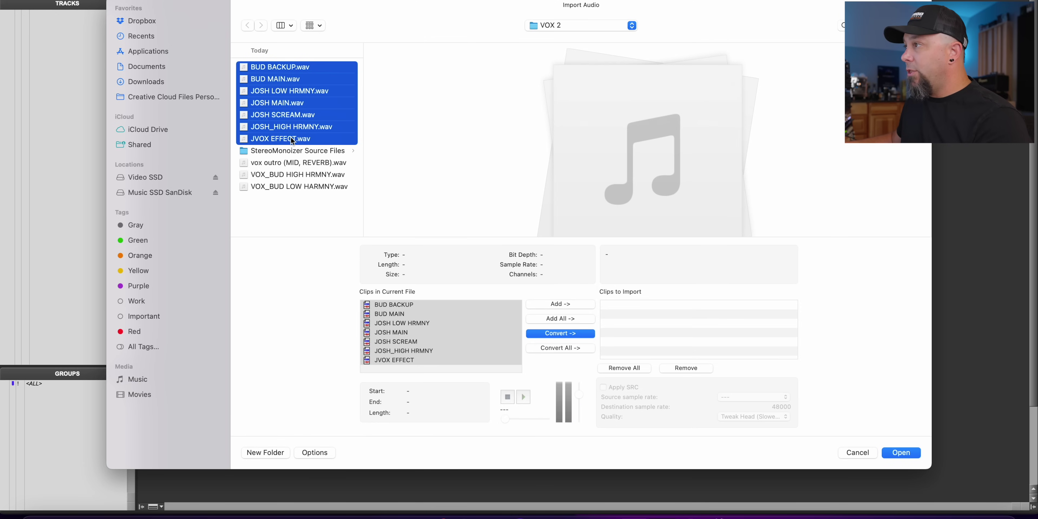
super+click(299, 162)
super+click(299, 173)
super+click(297, 186)
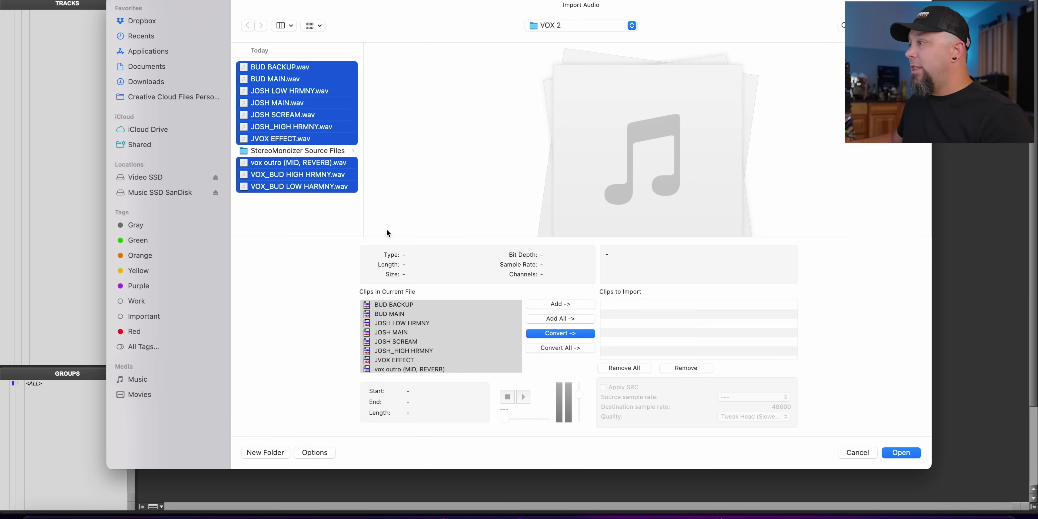
- Convert the selected clips and import them onto new tracks at session start
click(554, 334)
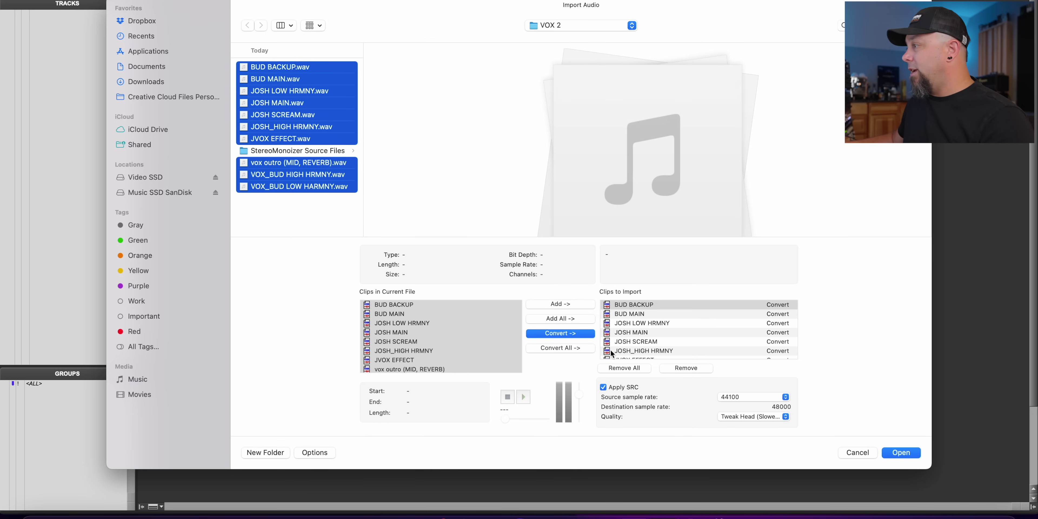
click(899, 454)
click(898, 453)
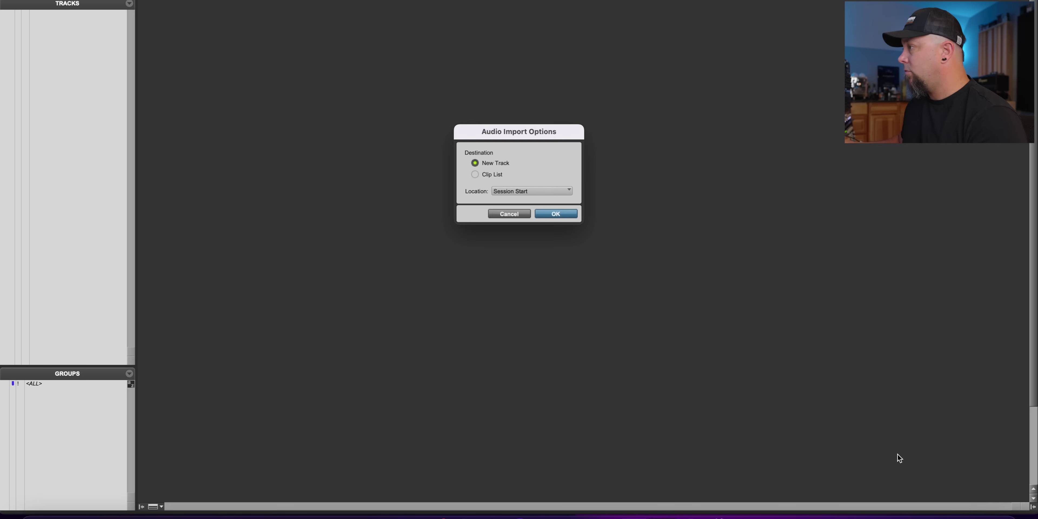
key(Return)
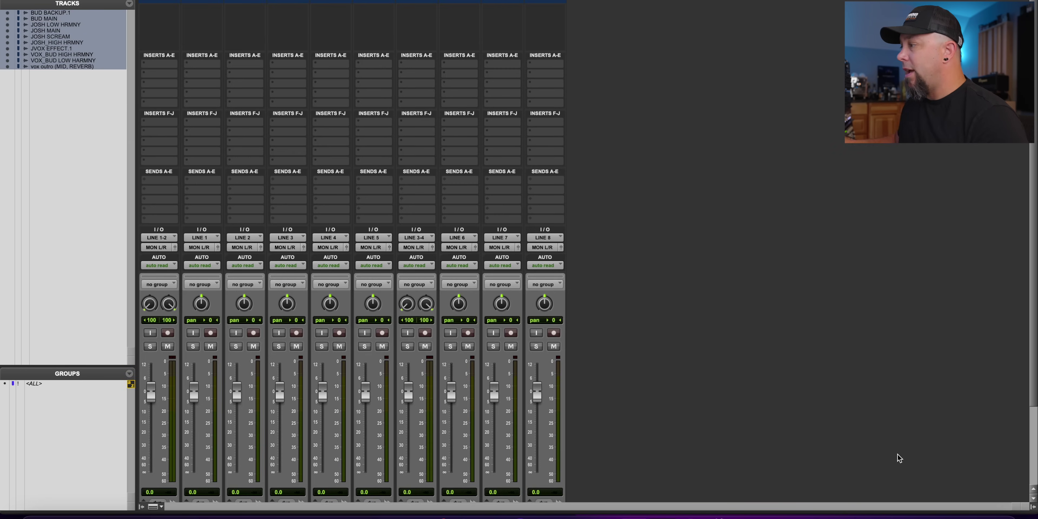
scroll(830, 401, down, 5)
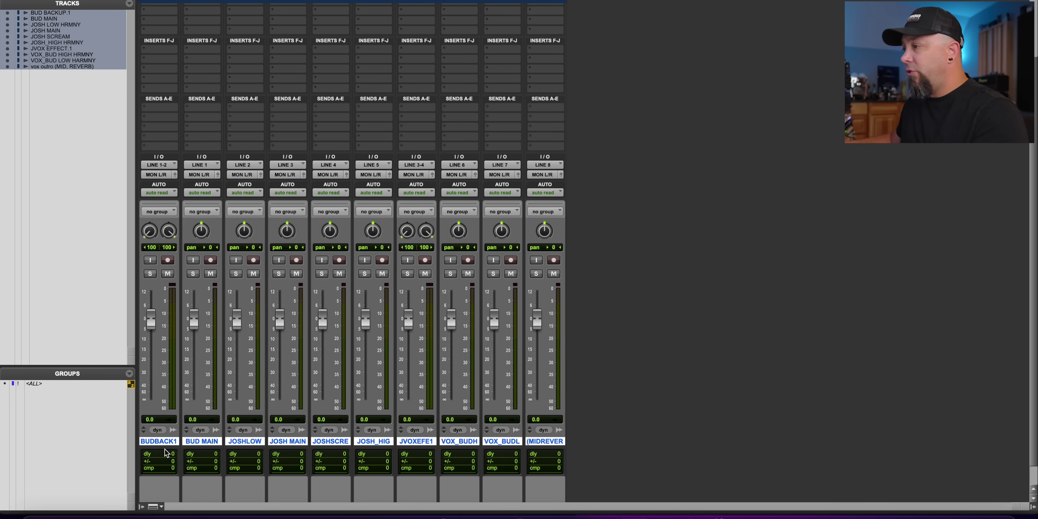
- Select the stereo JVOX EFFECT.1 and BUD BACKUP.1 tracks and switch to the Edit window
click(165, 440)
super+click(162, 442)
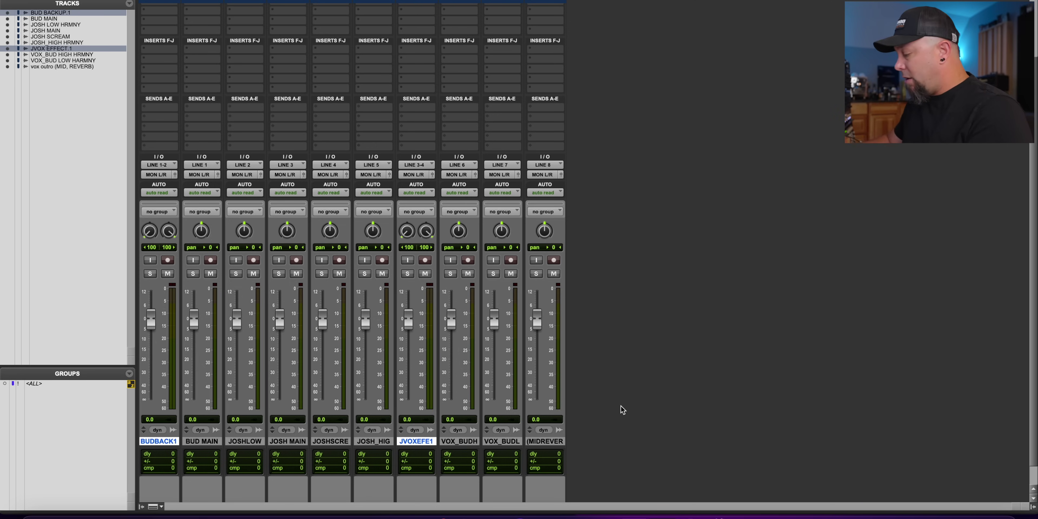
key(super+equal)
- Create two new mono tracks and split the stereo BUD BACKUP.1 clip onto Audio 1 and Audio 2
scroll(579, 239, down, 5)
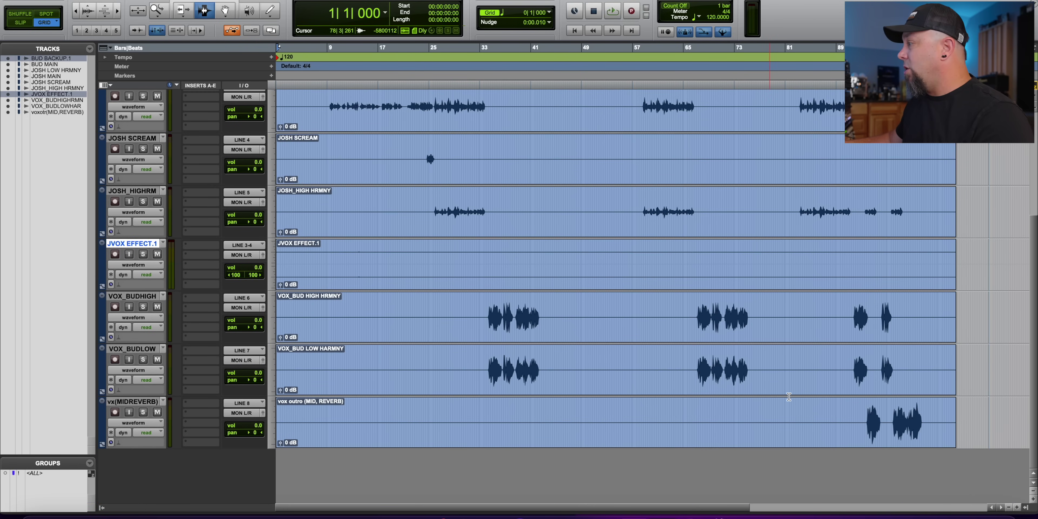
scroll(367, 224, up, 5)
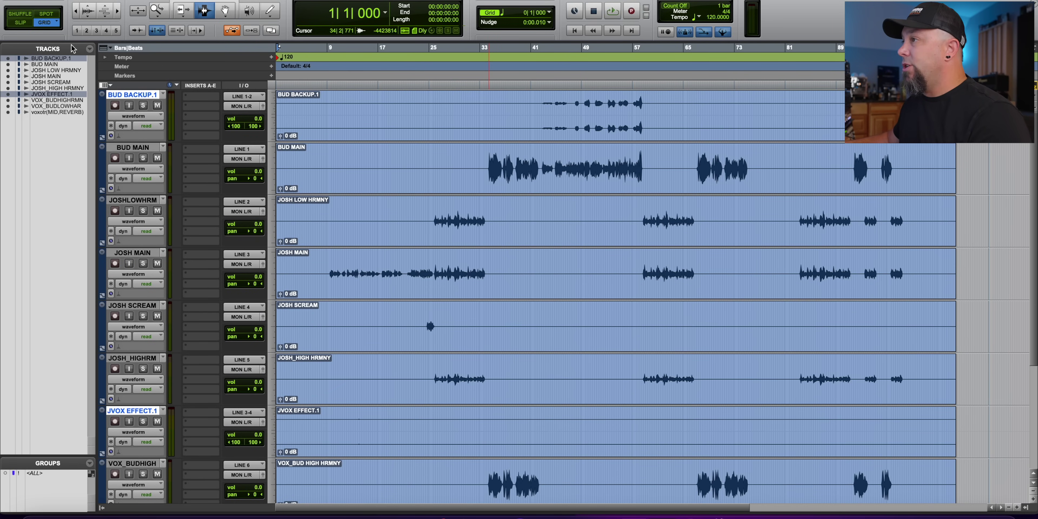
click(148, 96)
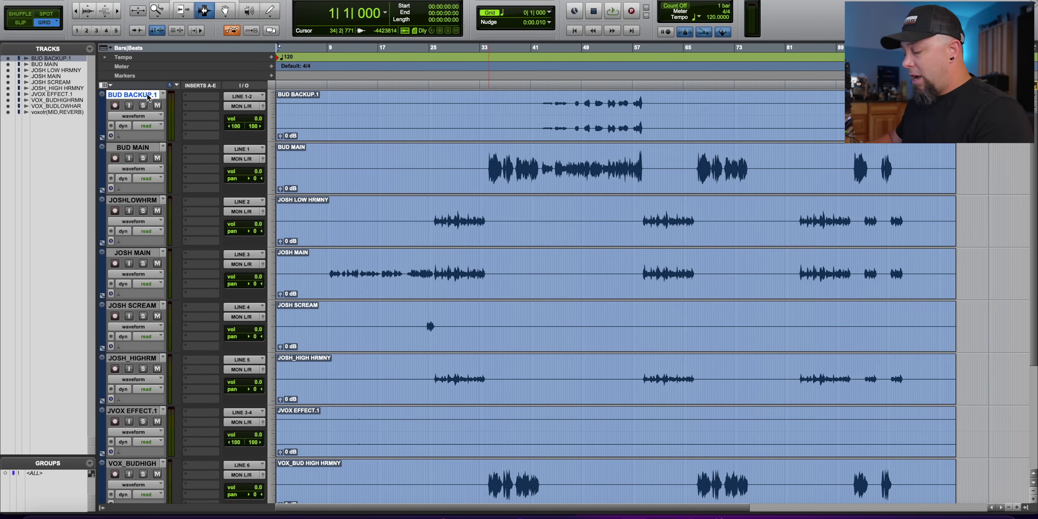
key(super+shift+n)
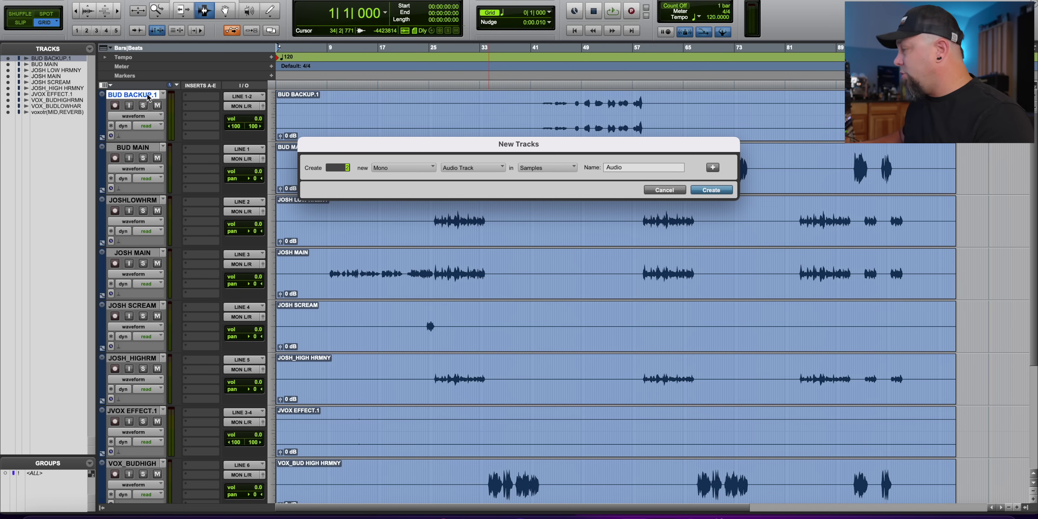
key(Return)
click(226, 13)
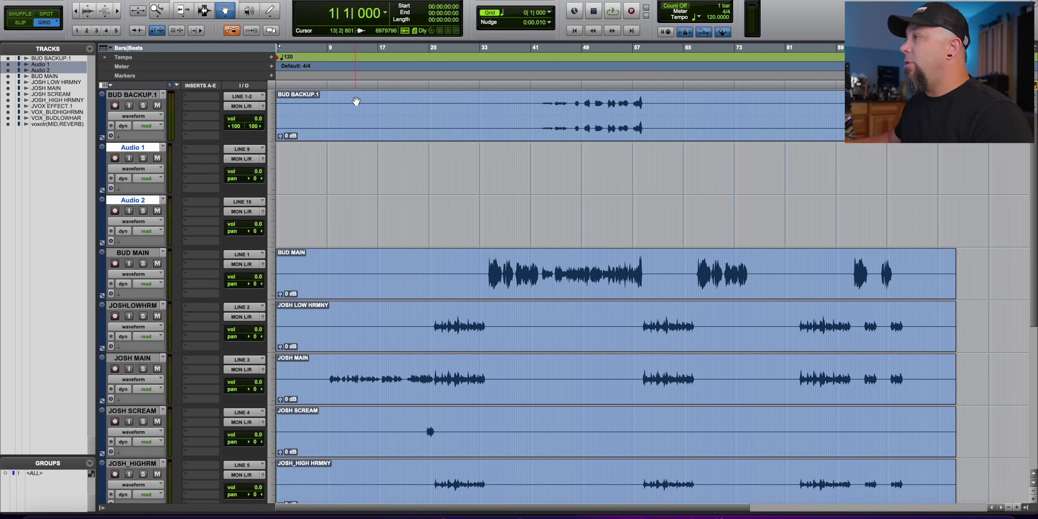
drag(354, 100, 344, 161)
- Delete the emptied BUD BACKUP.1 track and the left-channel Audio 1 track
click(370, 128)
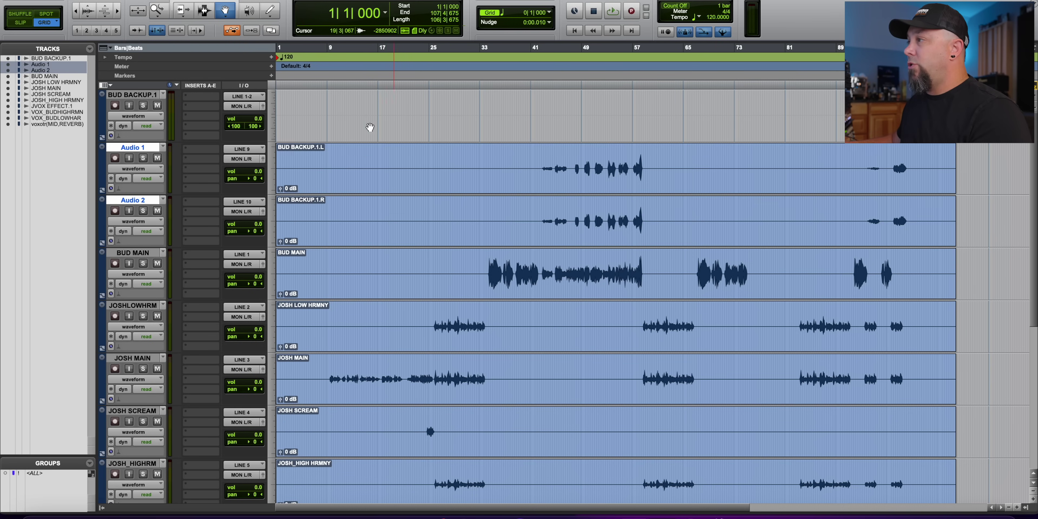
click(145, 96)
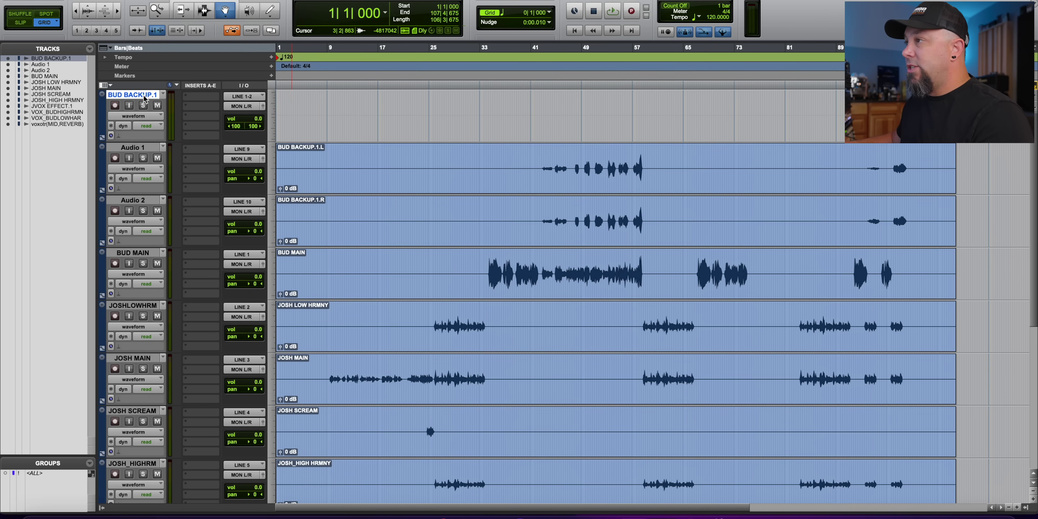
shift+click(141, 148)
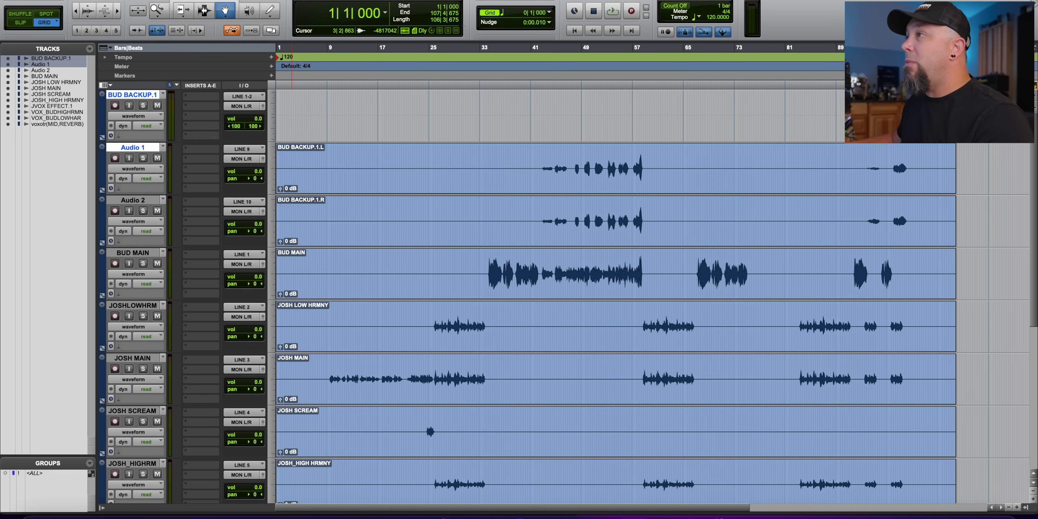
right_click(141, 148)
mouse_move(214, 193)
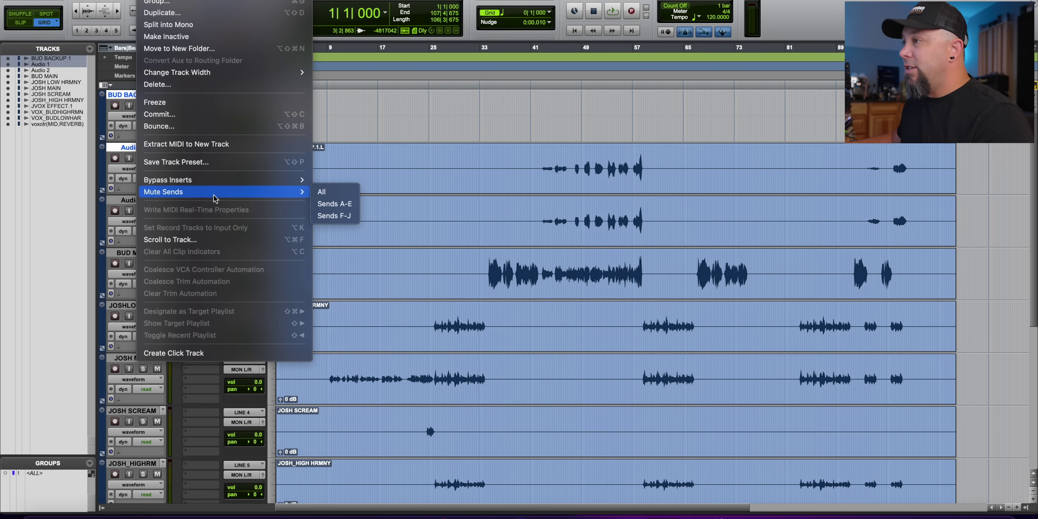
click(156, 85)
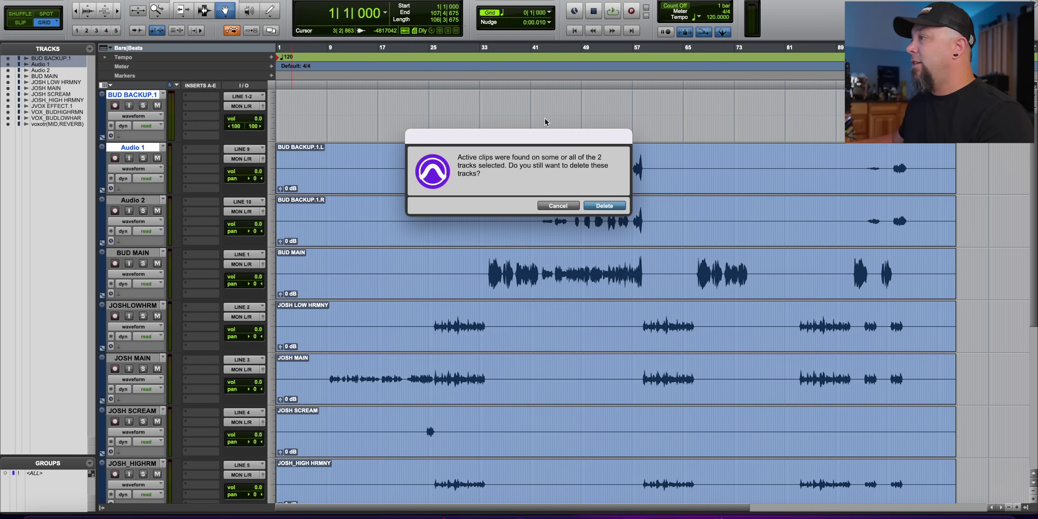
key(Return)
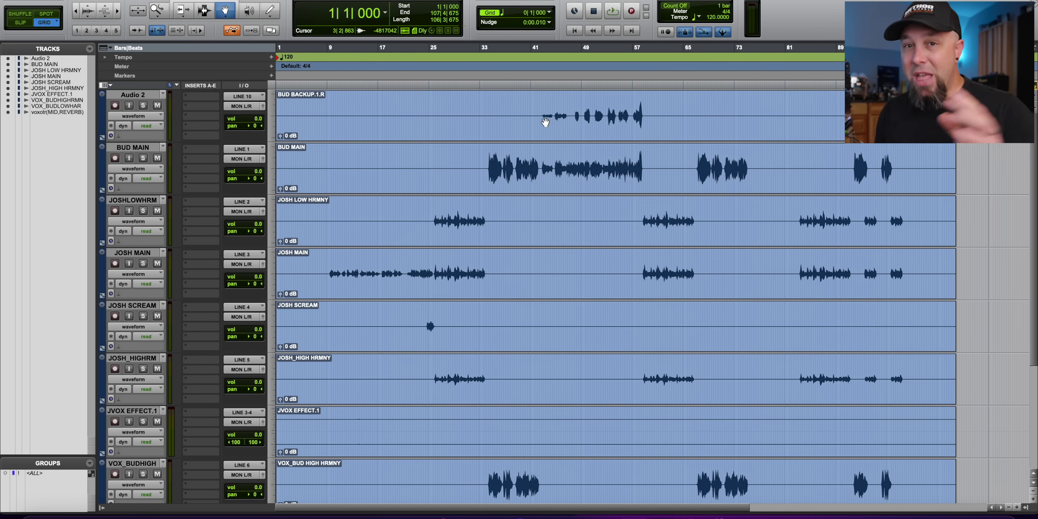